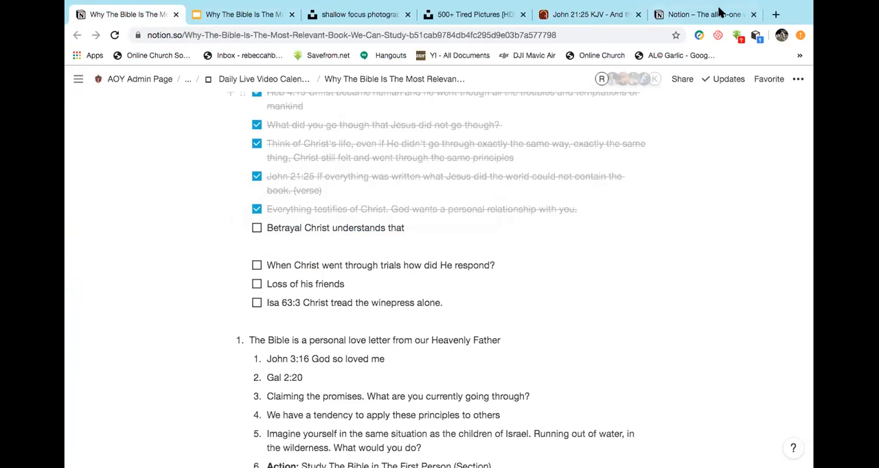
# Open the copied link to the Studying The Bible in The First Person outline in a new tab and close both stock-photo tabs.
pyautogui.click(776, 14)
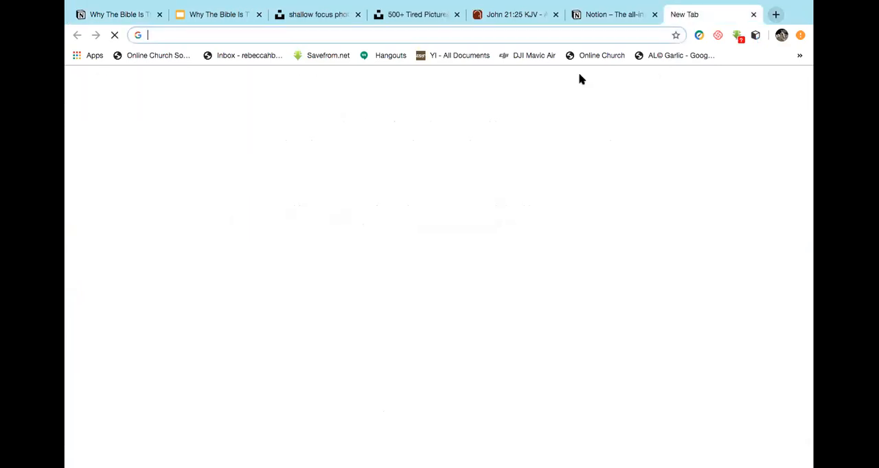
pyautogui.press('super+v')
pyautogui.press('Return')
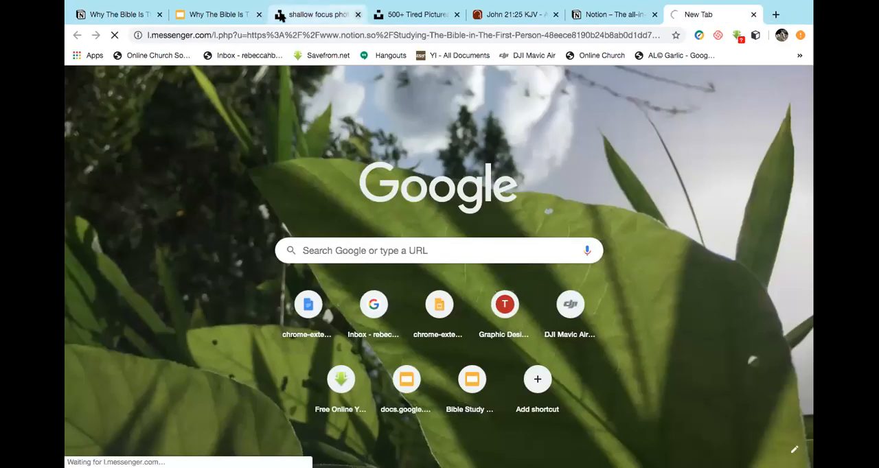
pyautogui.click(358, 15)
pyautogui.click(358, 15)
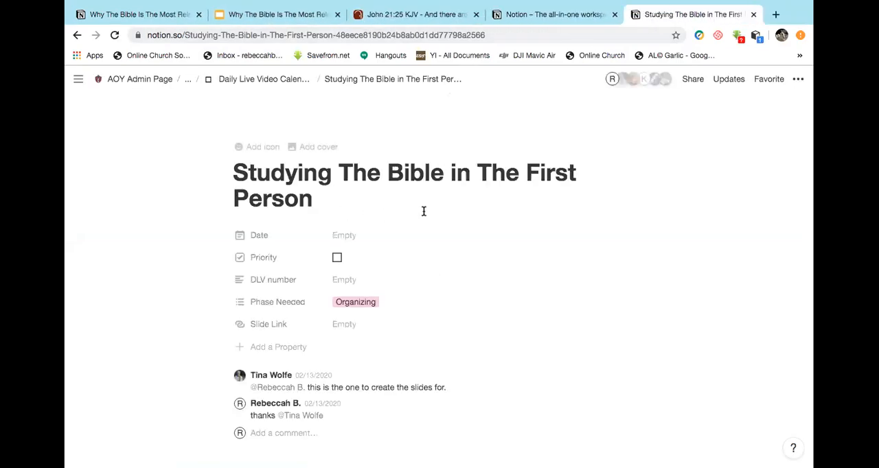
# Read through the Studying The Bible in The First Person outline, from its properties and content points to the checklists.
pyautogui.scroll(-5, 494, 338)
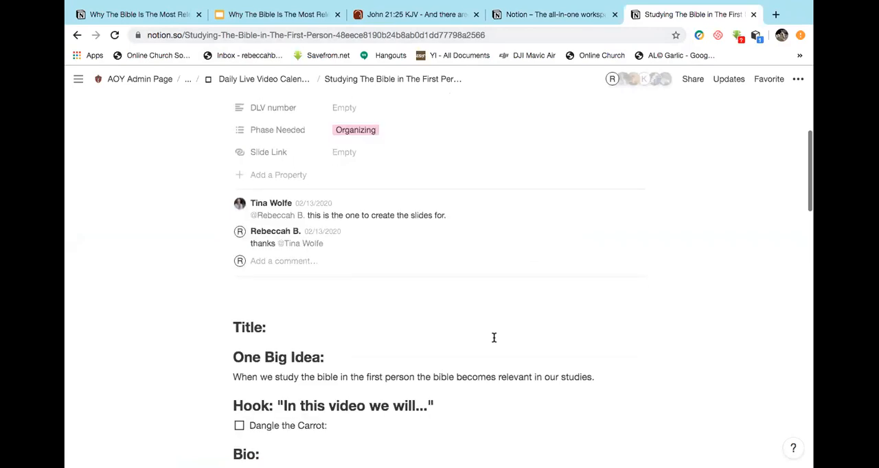
pyautogui.scroll(-8, 494, 337)
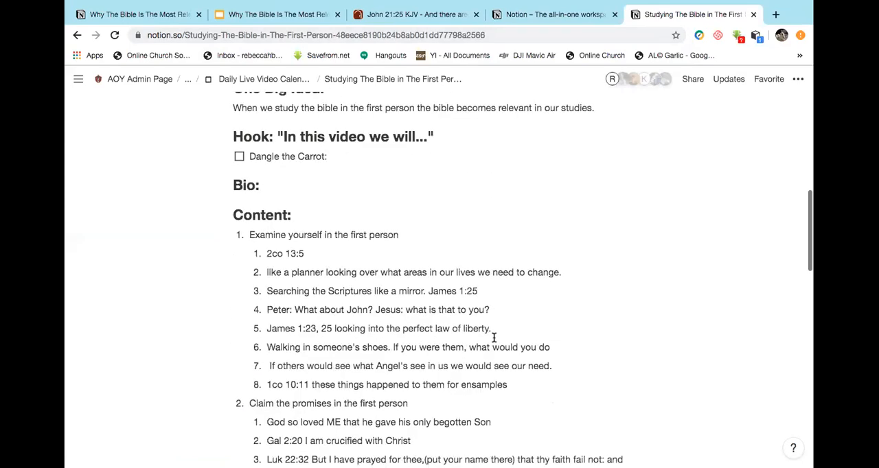
pyautogui.scroll(-2, 494, 338)
pyautogui.scroll(-3, 494, 337)
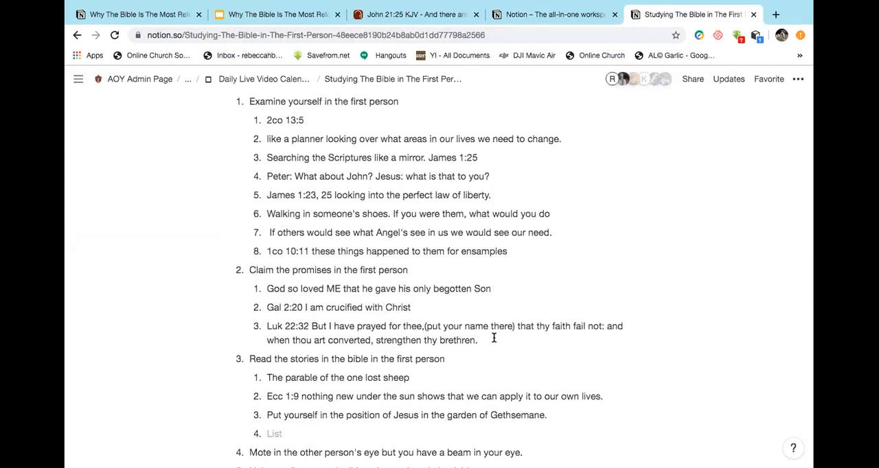
pyautogui.scroll(-2, 494, 337)
pyautogui.scroll(-1, 494, 337)
pyautogui.scroll(1, 494, 337)
pyautogui.scroll(6, 493, 337)
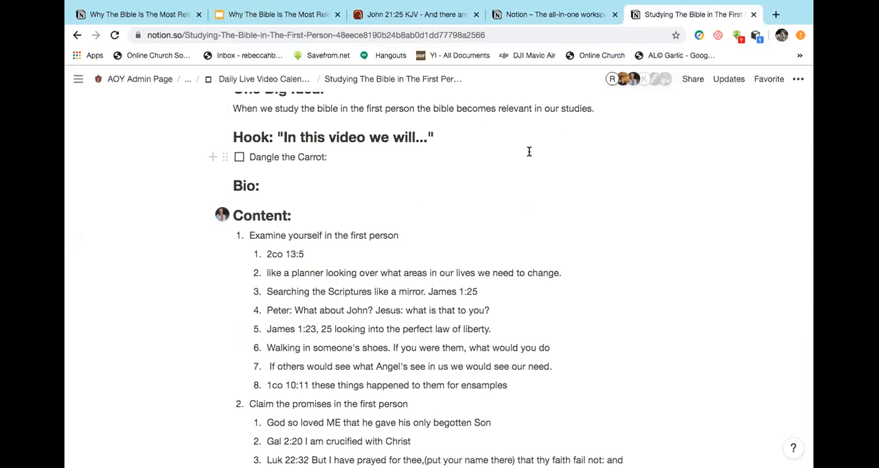
pyautogui.scroll(-5, 508, 190)
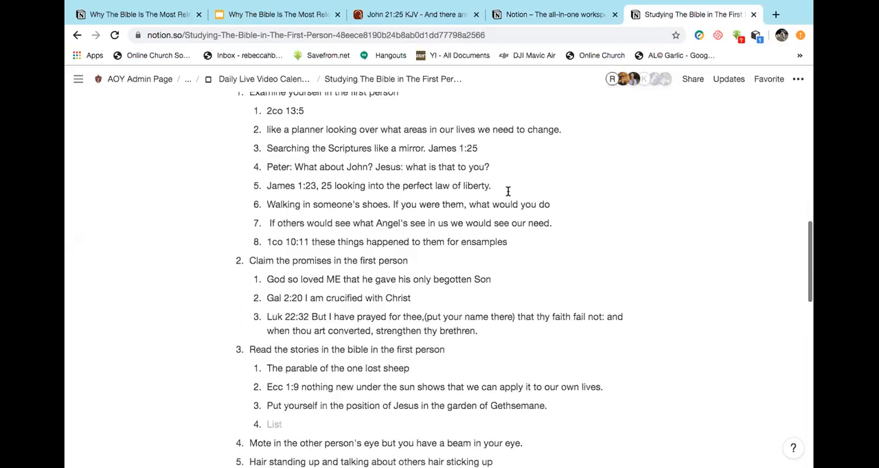
pyautogui.scroll(-15, 508, 190)
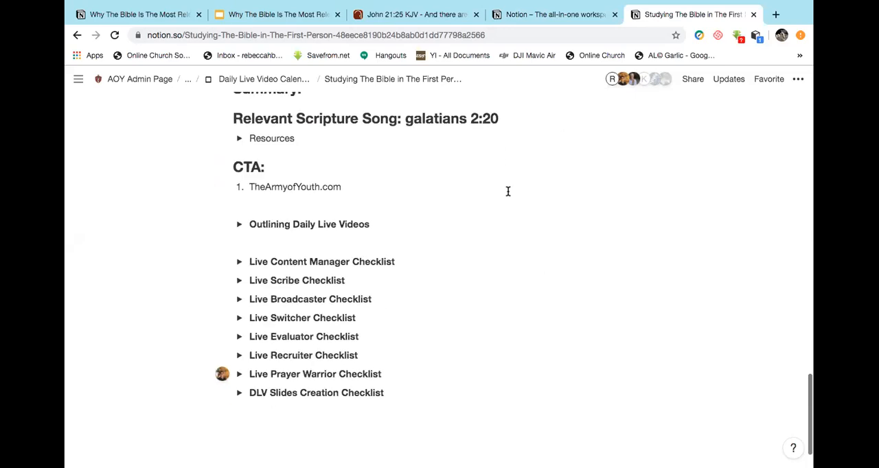
# Expand the DLV Slides Creation Checklist and review its slide-making instructions through the Finalization section.
pyautogui.click(239, 377)
pyautogui.scroll(-8, 576, 371)
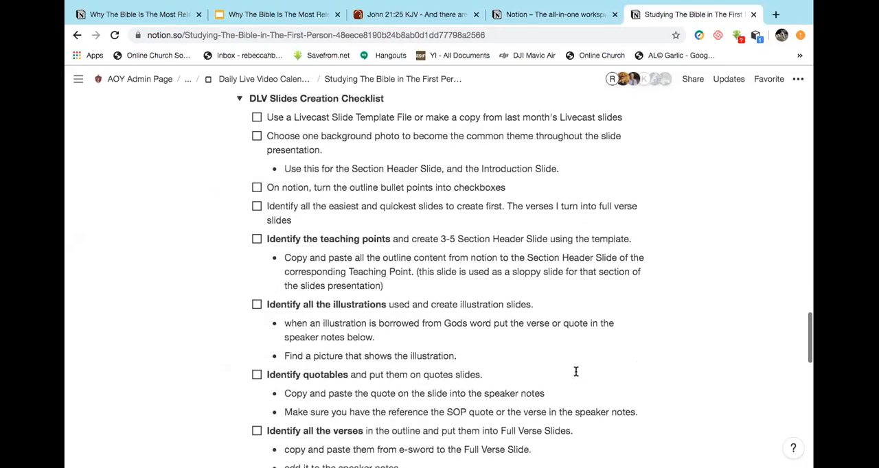
pyautogui.scroll(3, 575, 371)
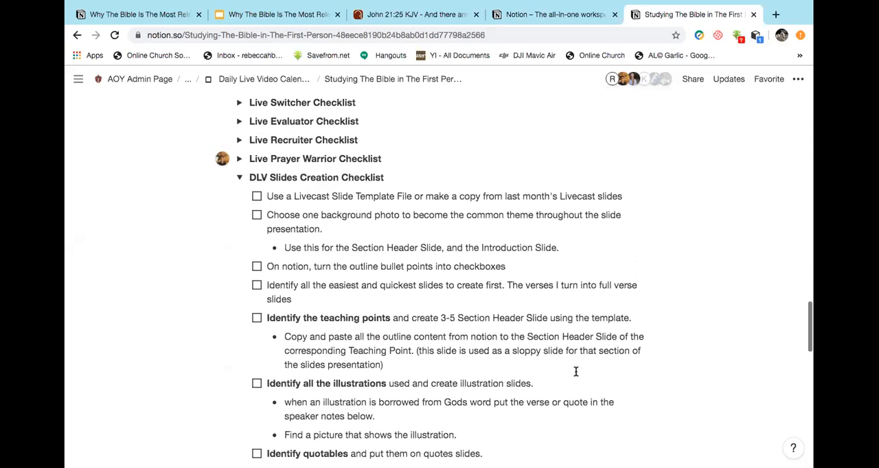
pyautogui.scroll(-8, 576, 371)
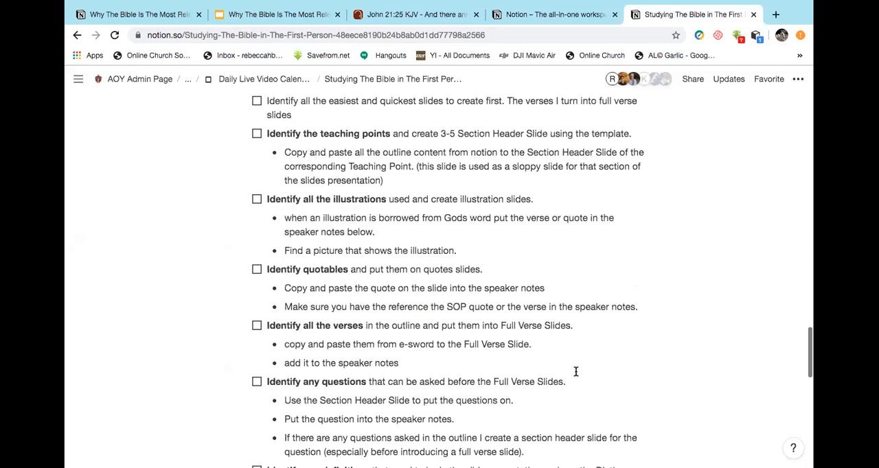
pyautogui.scroll(-4, 576, 371)
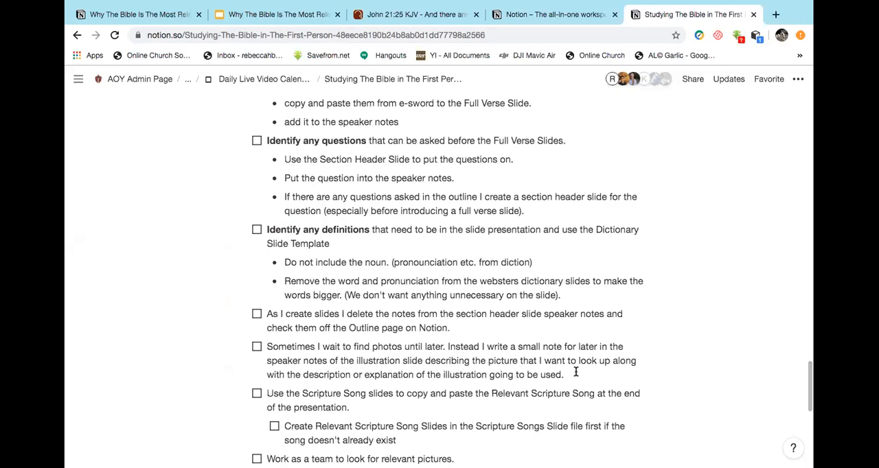
pyautogui.scroll(-4, 576, 372)
pyautogui.scroll(-4, 576, 372)
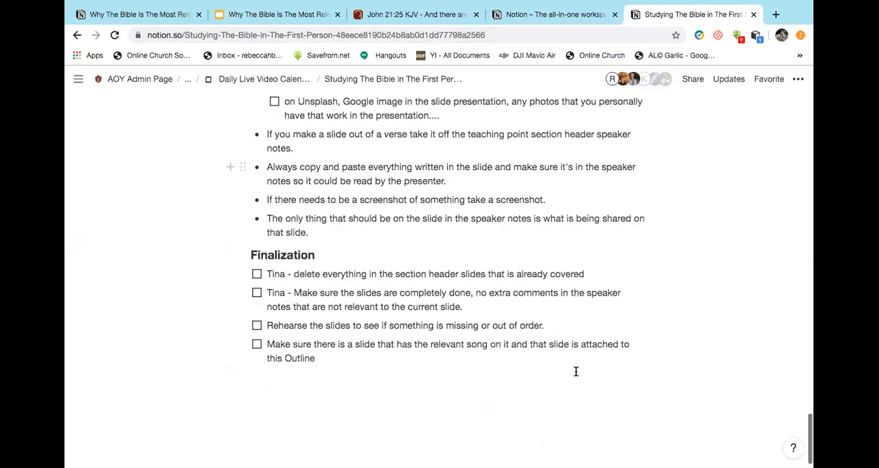
pyautogui.scroll(8, 575, 372)
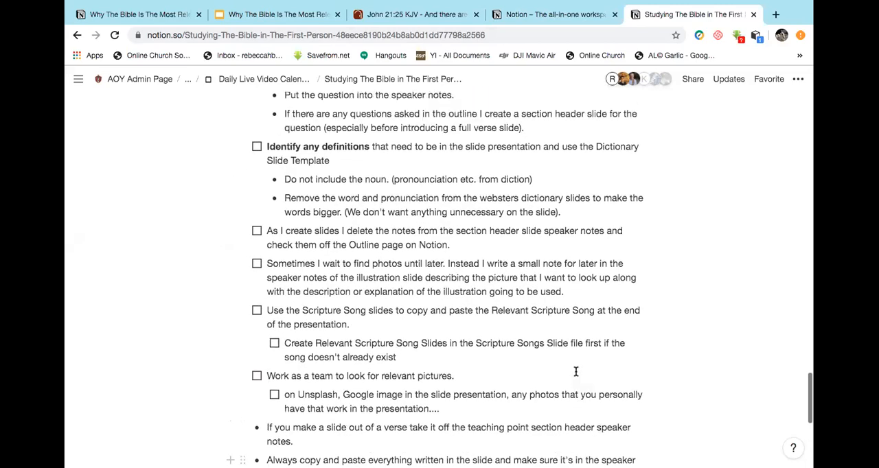
pyautogui.scroll(3, 576, 372)
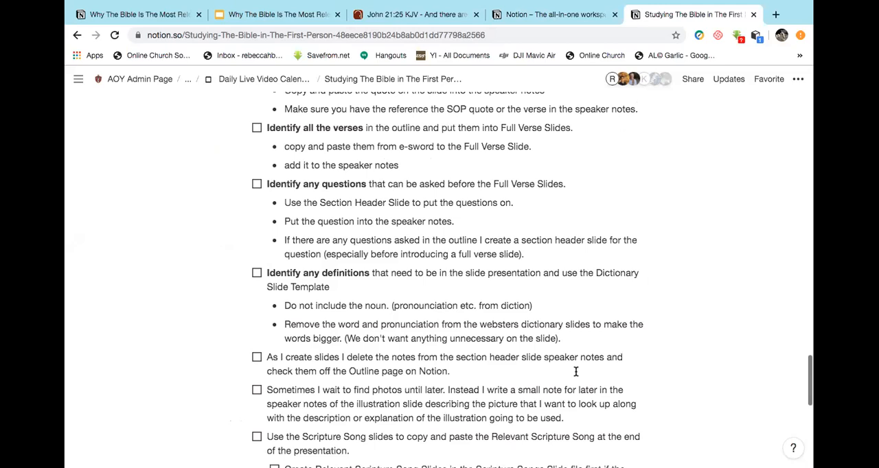
pyautogui.scroll(1, 575, 372)
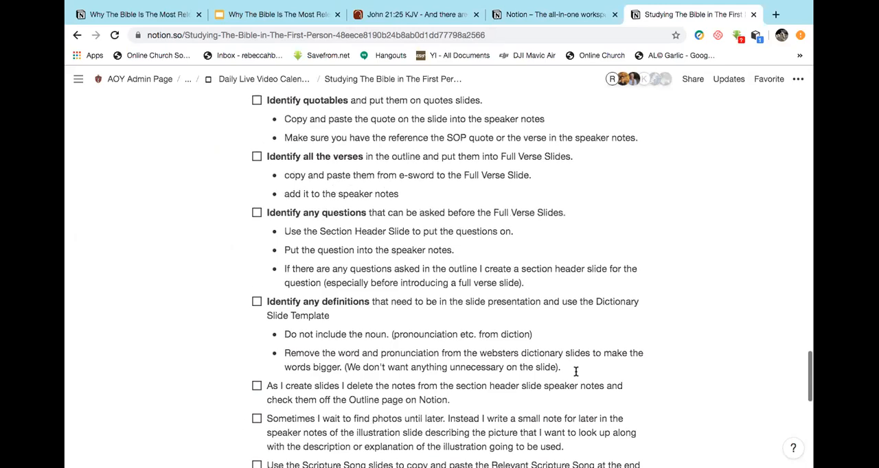
pyautogui.scroll(6, 575, 372)
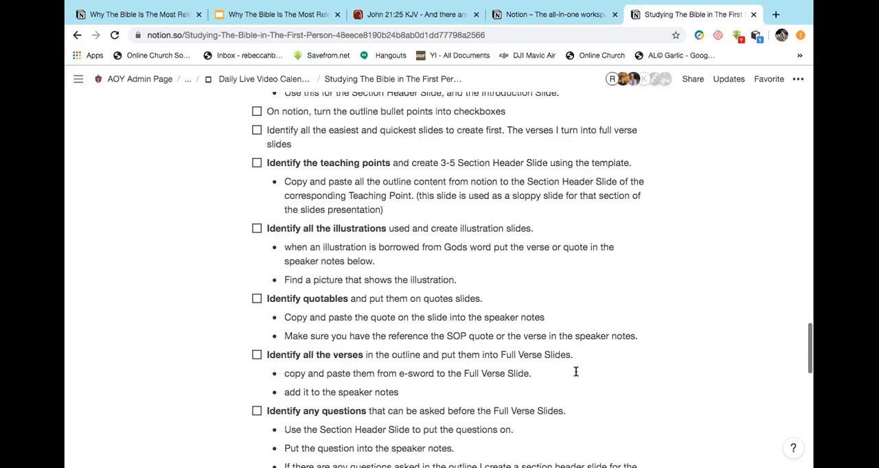
pyautogui.scroll(1, 773, 43)
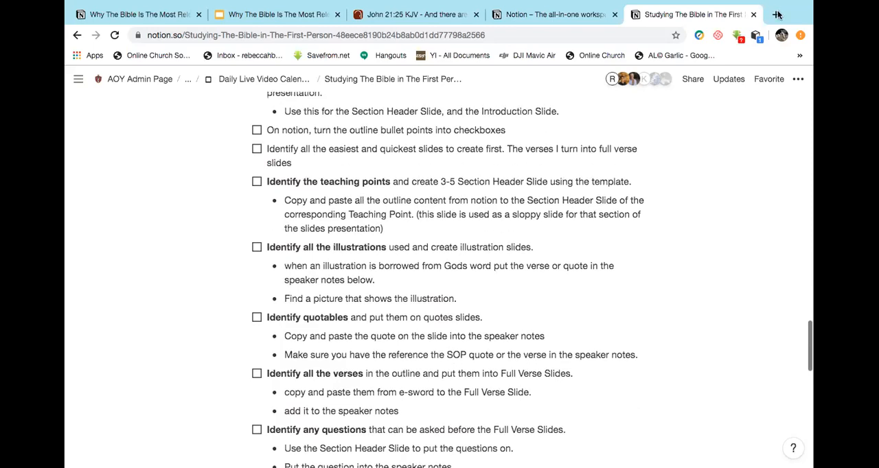
# Open the copied slide presentation template link in a new tab, and close the Notion home tab and the previous presentation's tab.
pyautogui.click(777, 15)
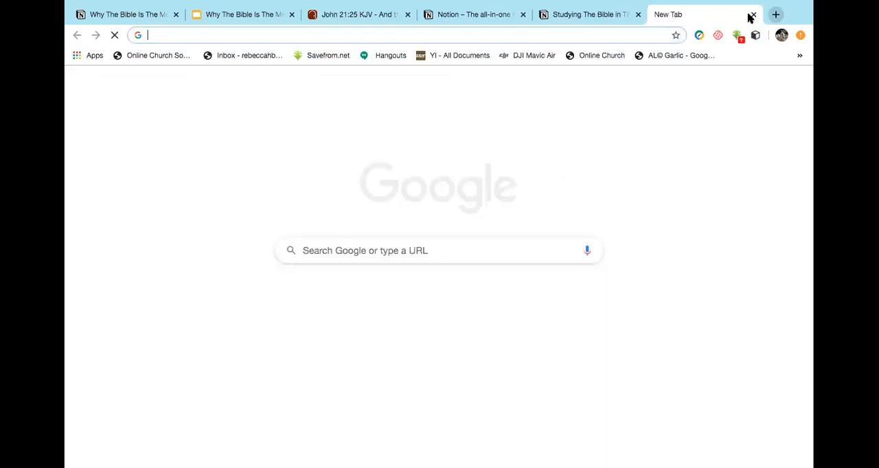
pyautogui.press('Return')
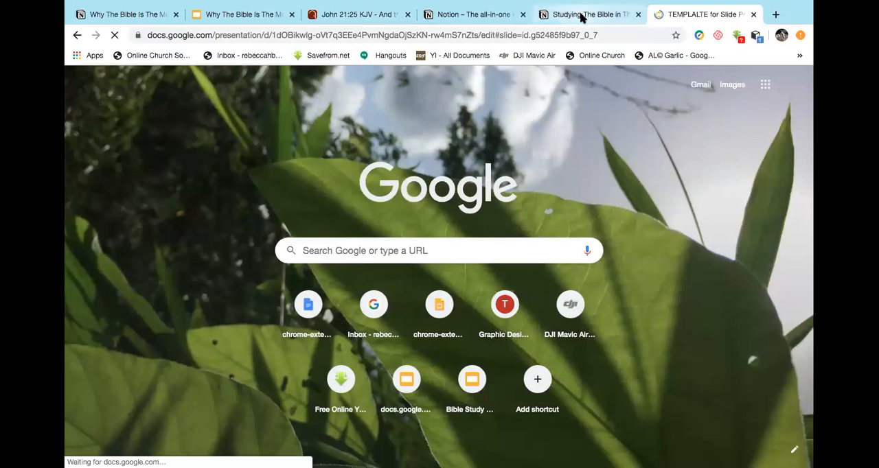
pyautogui.click(540, 15)
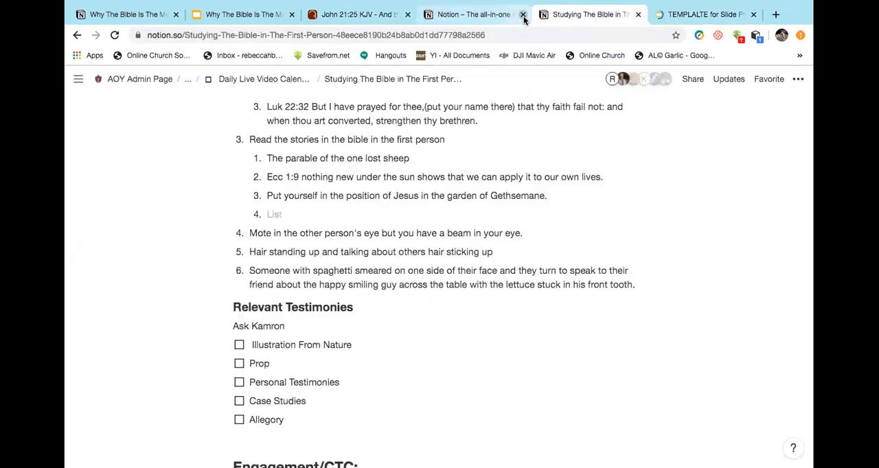
pyautogui.click(522, 14)
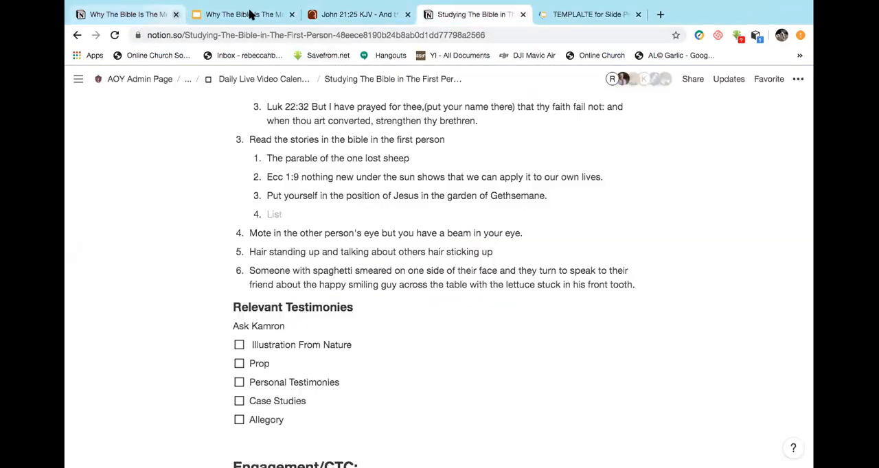
pyautogui.click(291, 14)
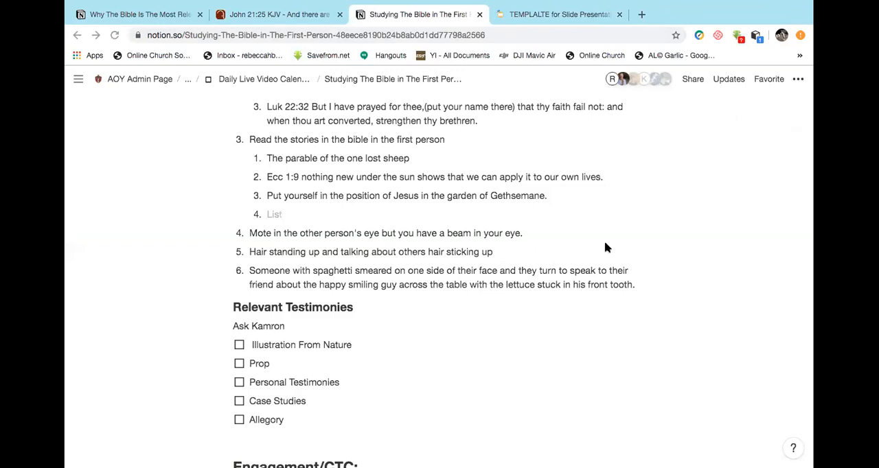
# Review the outline's content points and the properties under its title, checking briefly on the slide template tab.
pyautogui.scroll(1, 605, 245)
pyautogui.scroll(10, 520, 247)
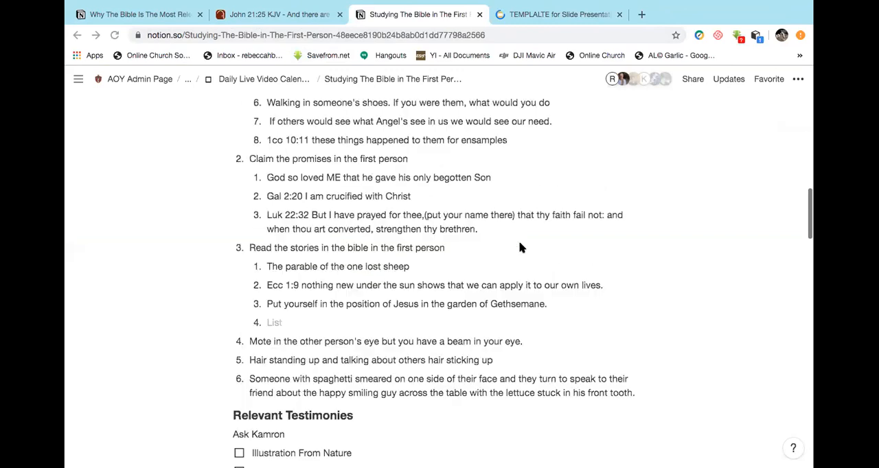
pyautogui.scroll(3, 520, 247)
pyautogui.scroll(-2, 520, 247)
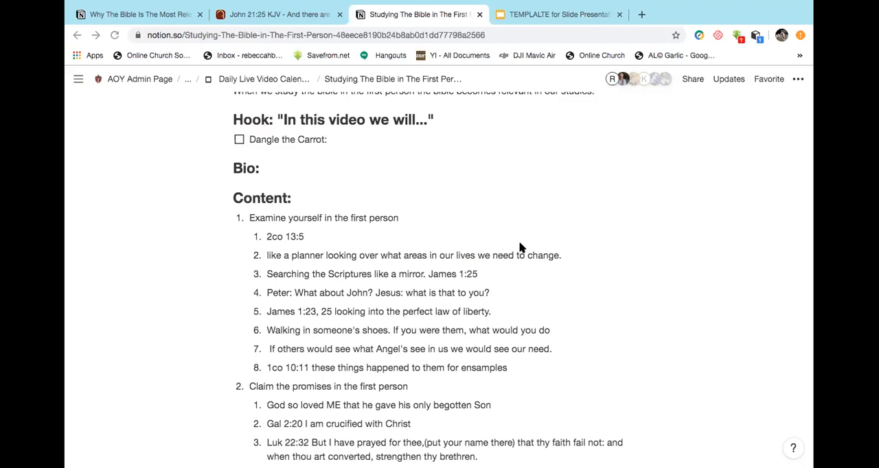
pyautogui.click(577, 21)
pyautogui.click(461, 20)
pyautogui.scroll(1, 386, 182)
pyautogui.scroll(6, 387, 186)
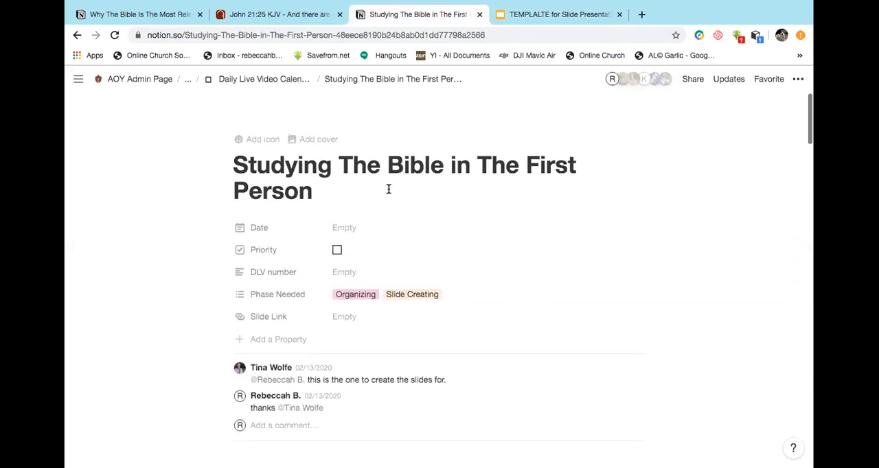
pyautogui.scroll(1, 388, 189)
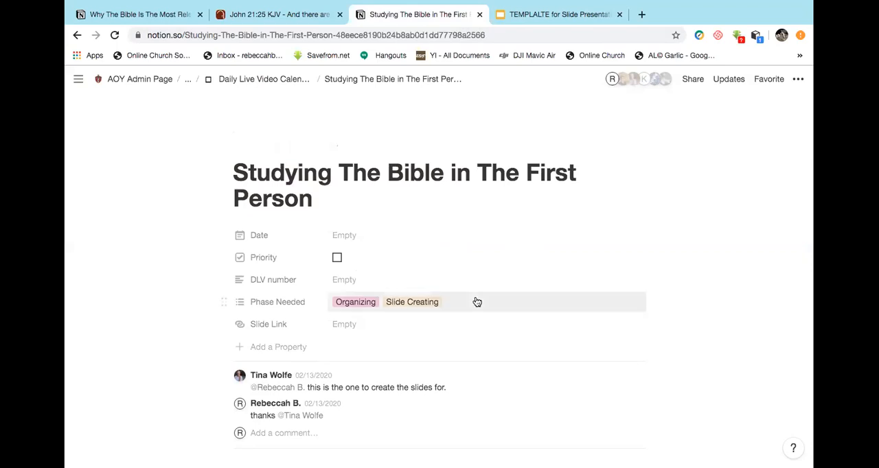
# Examine the numbered teaching points in the outline's Content section, starting with Examine yourself in the first person.
pyautogui.scroll(-3, 477, 301)
pyautogui.scroll(-6, 477, 298)
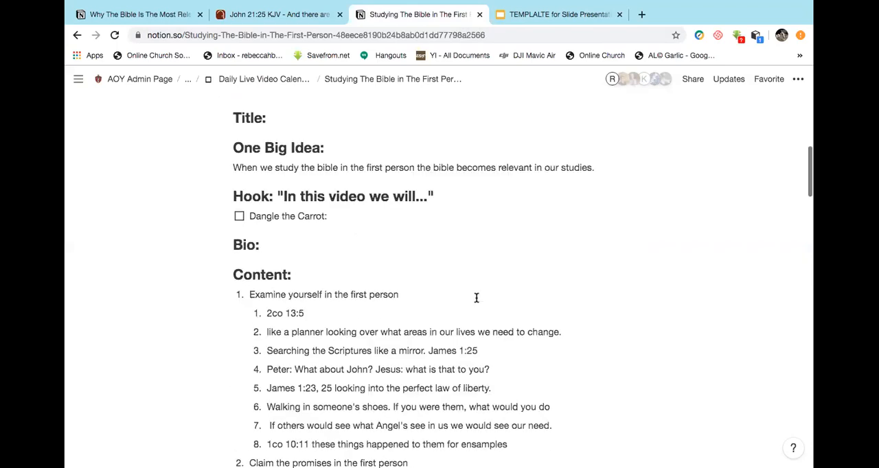
pyautogui.scroll(-1, 477, 298)
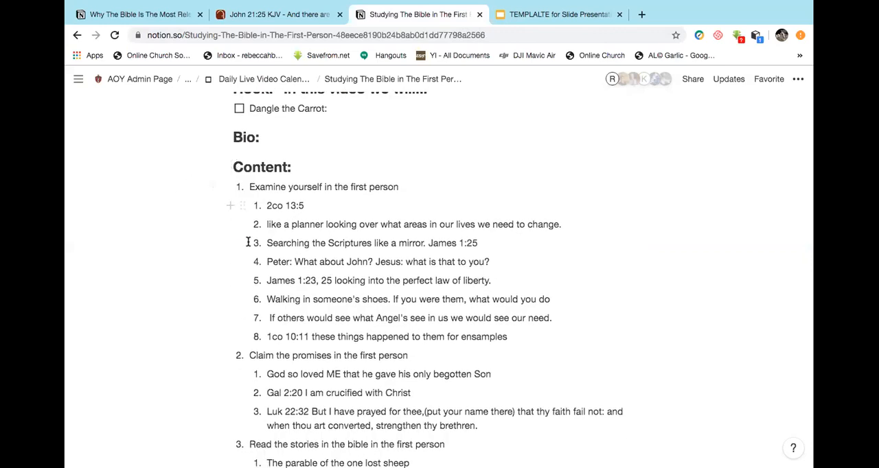
pyautogui.scroll(-1, 299, 291)
pyautogui.scroll(-3, 299, 291)
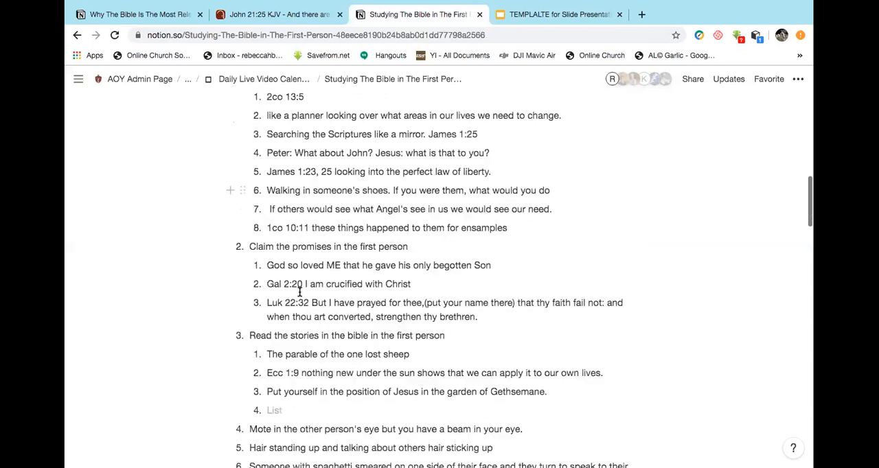
pyautogui.scroll(-4, 306, 289)
pyautogui.scroll(3, 314, 286)
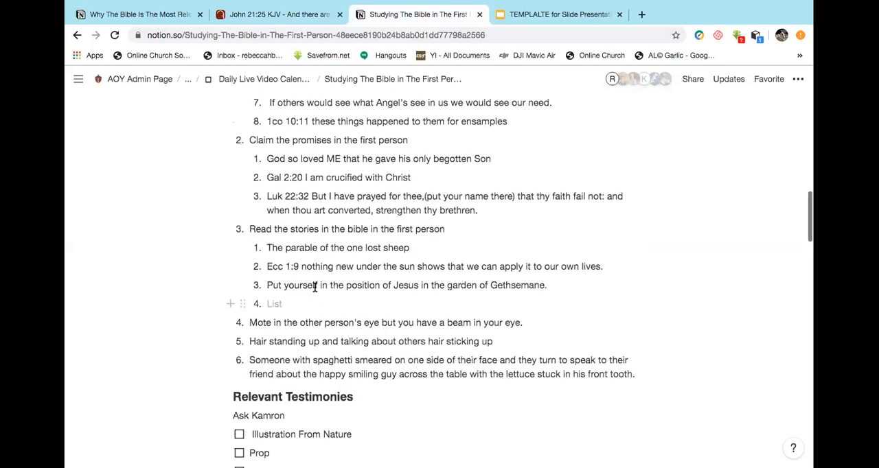
pyautogui.scroll(4, 311, 288)
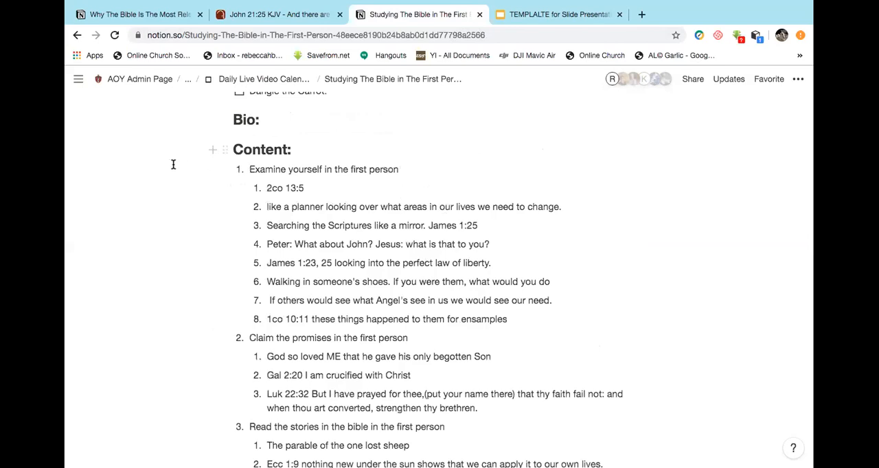
pyautogui.moveTo(173, 165); pyautogui.dragTo(236, 167)
pyautogui.click(195, 166)
# Switch to the slide template in Google Slides and start making a copy of the entire presentation.
pyautogui.click(568, 16)
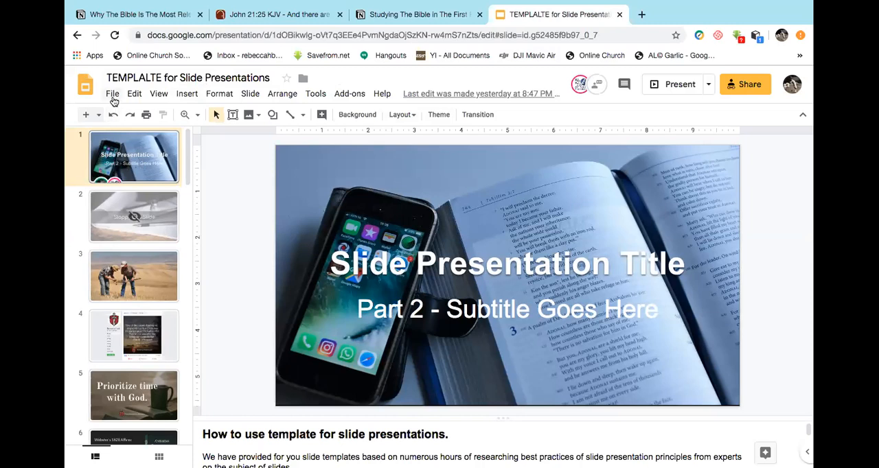
pyautogui.click(113, 96)
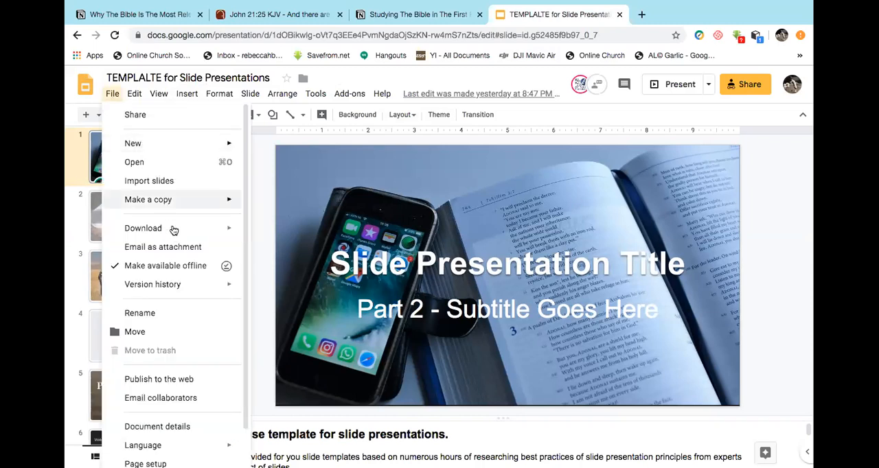
pyautogui.moveTo(176, 234)
pyautogui.moveTo(245, 202)
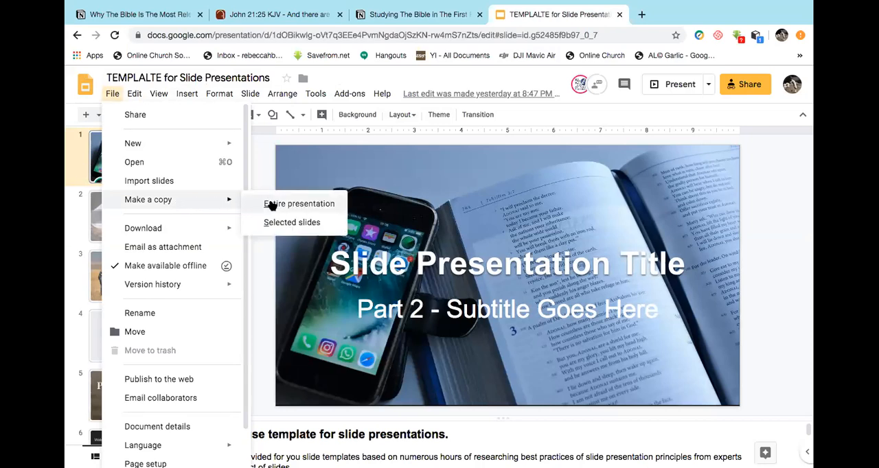
pyautogui.click(272, 204)
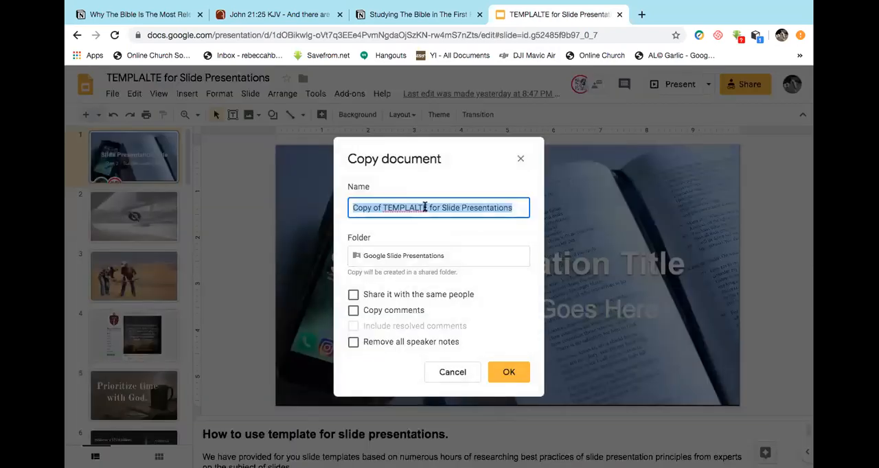
# Copy the page title Studying The Bible in The First Person from the Notion outline.
pyautogui.click(393, 22)
pyautogui.scroll(5, 290, 207)
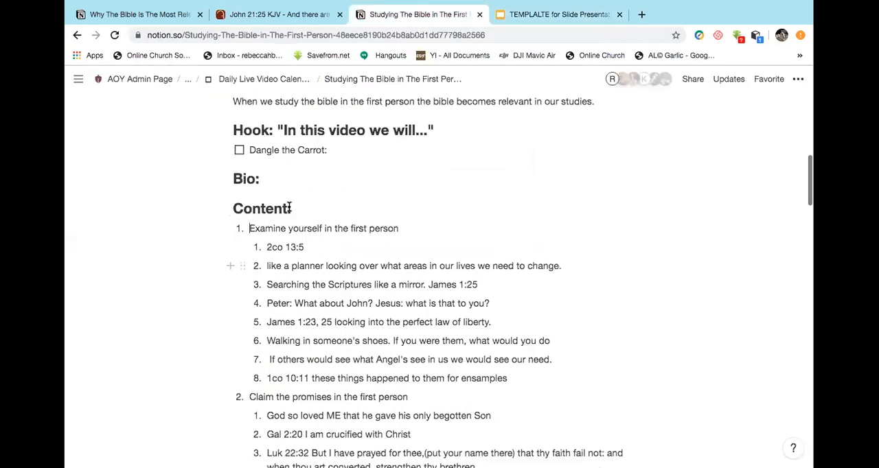
pyautogui.scroll(3, 289, 207)
pyautogui.scroll(1, 289, 206)
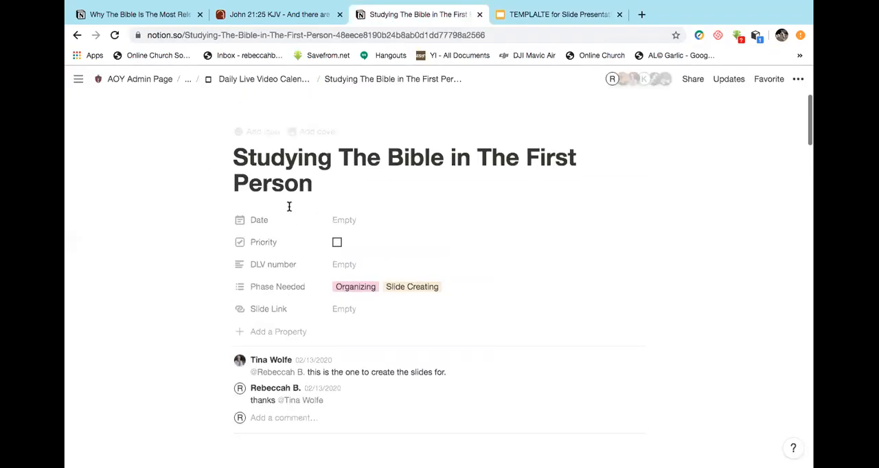
pyautogui.moveTo(231, 160); pyautogui.dragTo(309, 181)
pyautogui.moveTo(378, 186); pyautogui.dragTo(310, 170)
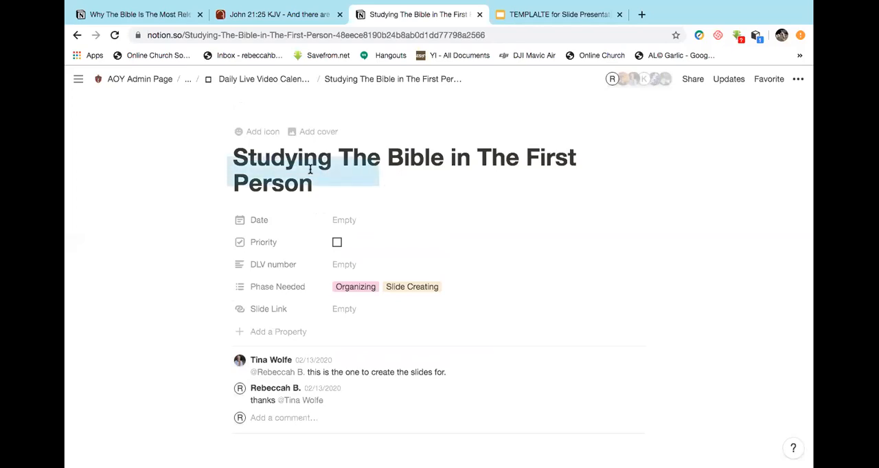
pyautogui.click(310, 170)
pyautogui.tripleClick(311, 170)
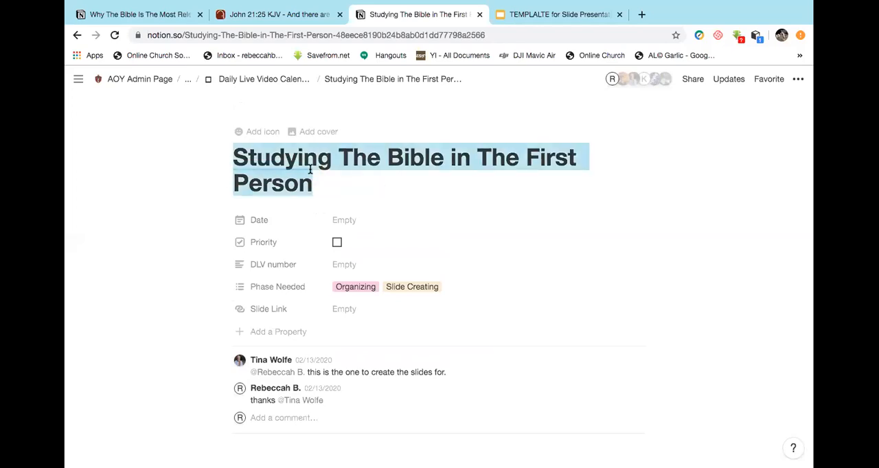
pyautogui.rightClick(310, 170)
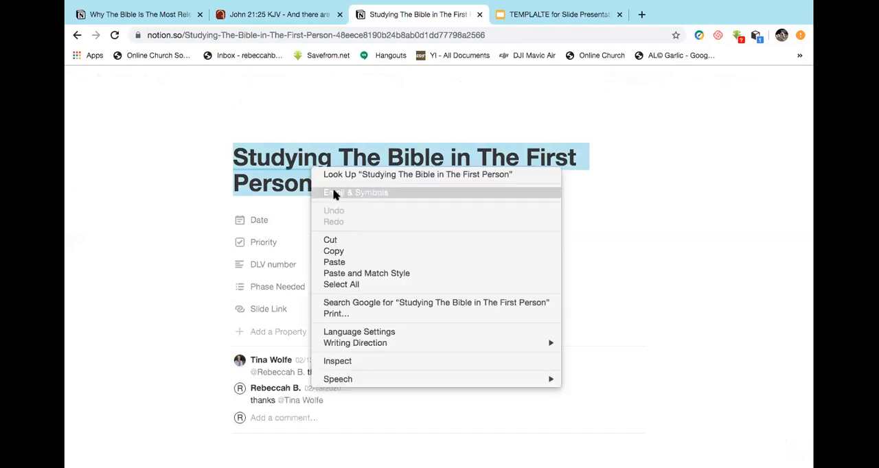
pyautogui.click(352, 253)
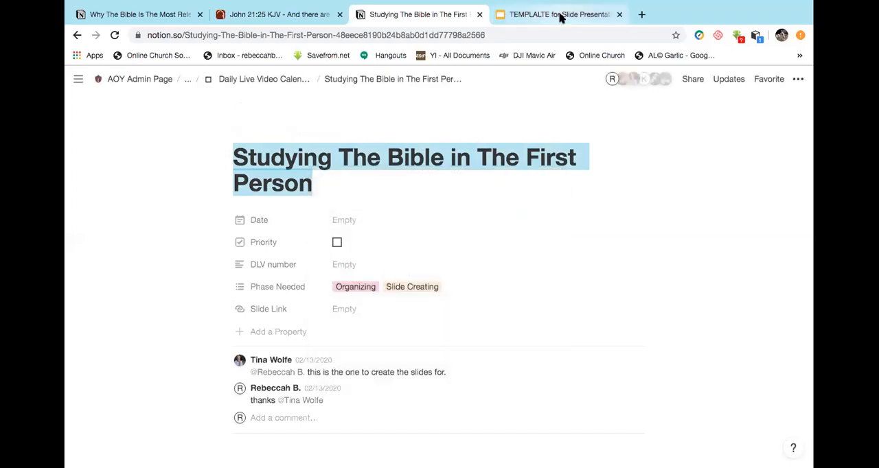
# Name the template copy Studying The Bible in The First Person, share it with the same people, and create it in the Google Slide Presentations folder.
pyautogui.click(560, 17)
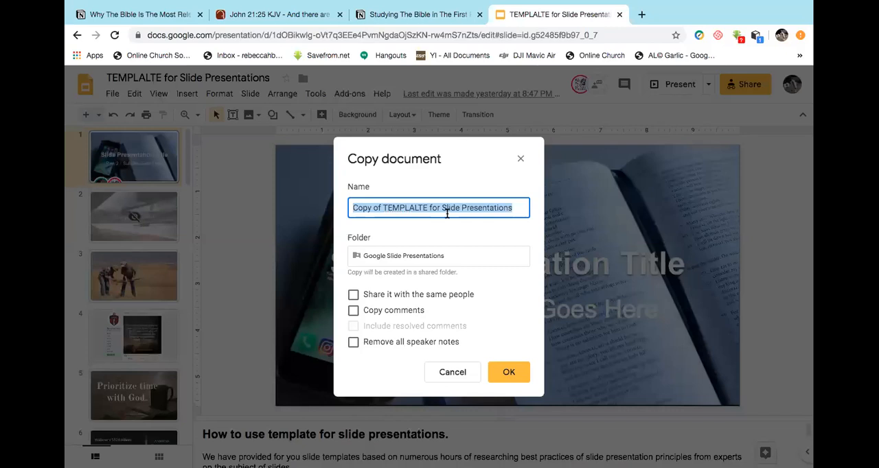
pyautogui.press('super+v')
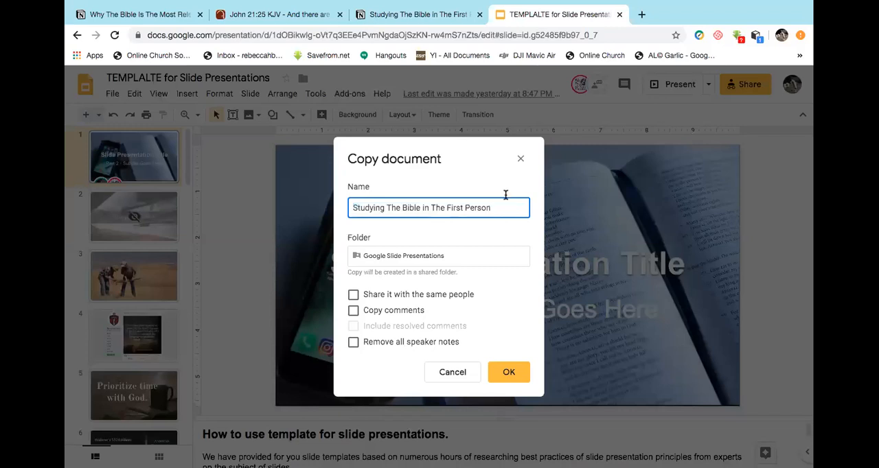
pyautogui.click(353, 295)
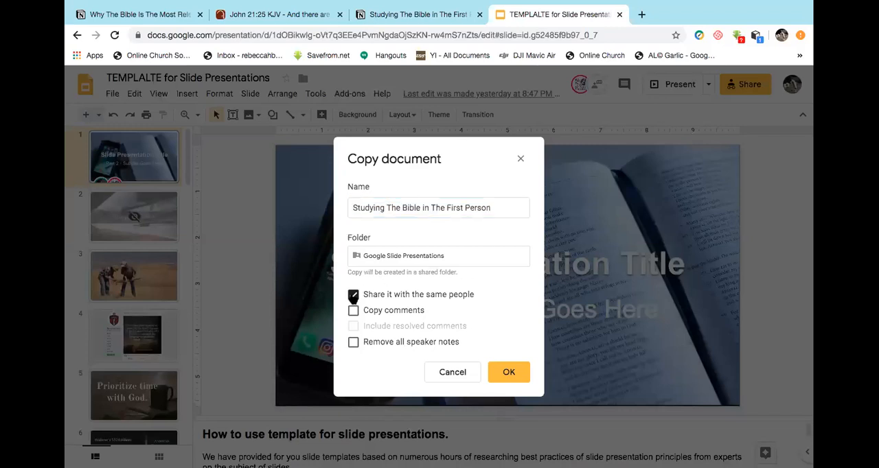
pyautogui.click(511, 372)
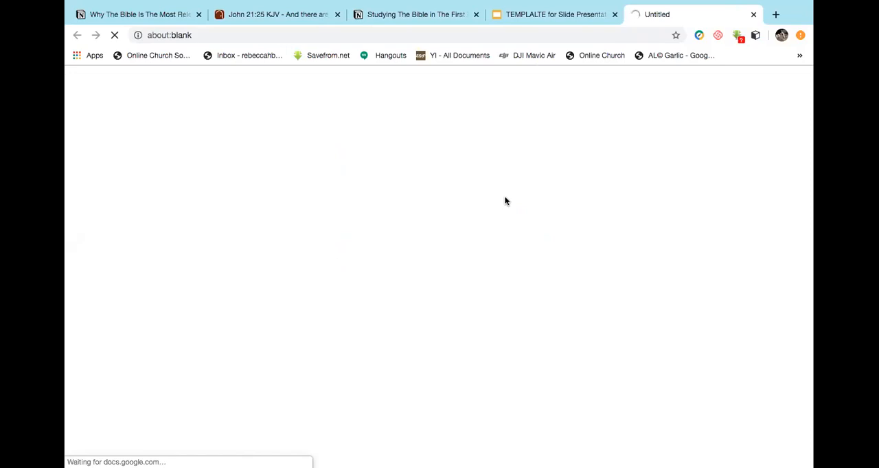
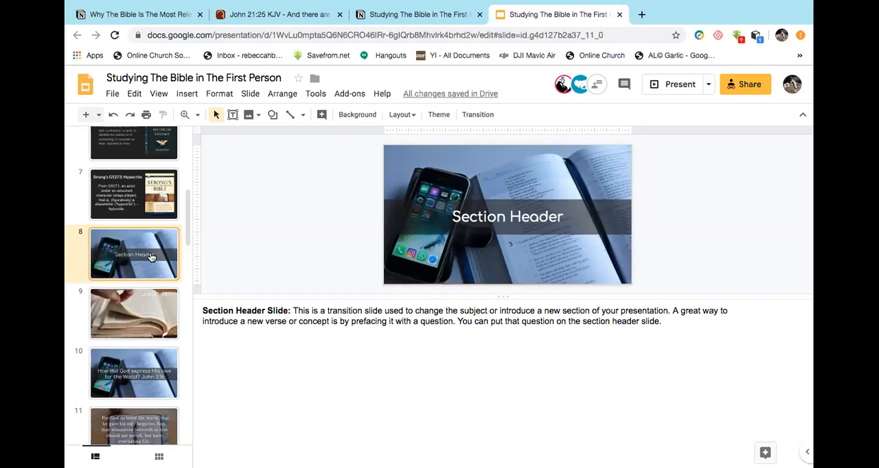
# Duplicate the Section Header slide at position 8 and select the original again.
pyautogui.rightClick(151, 257)
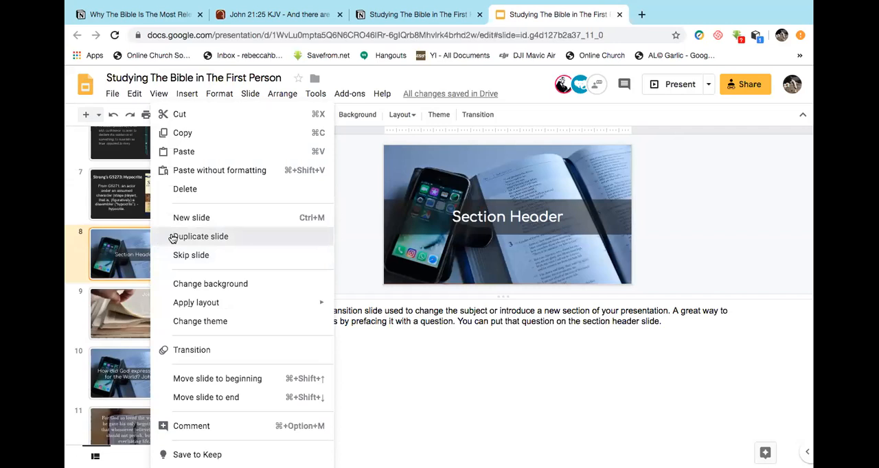
pyautogui.click(172, 238)
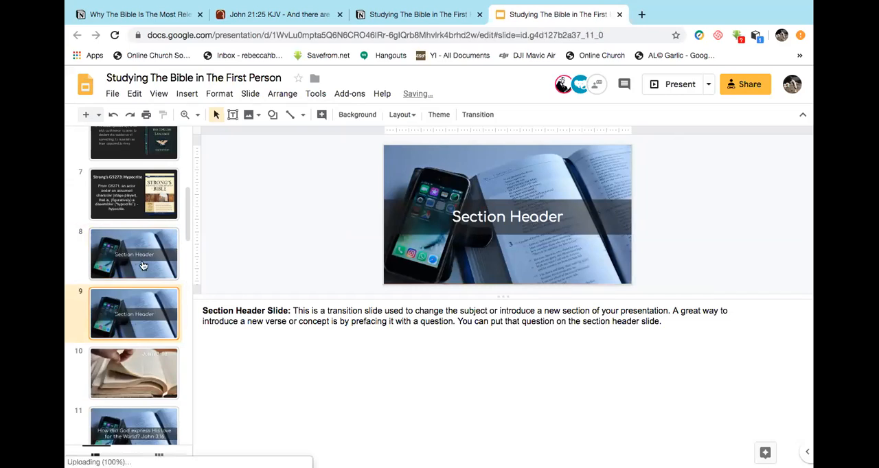
pyautogui.rightClick(143, 266)
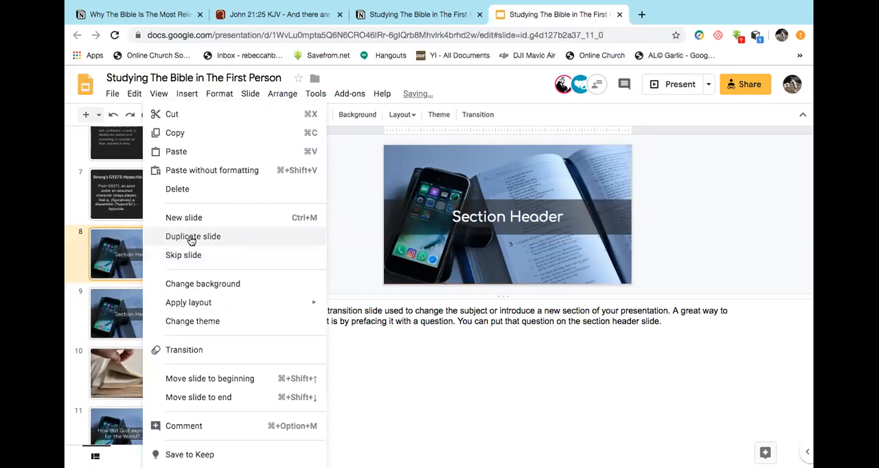
pyautogui.click(128, 252)
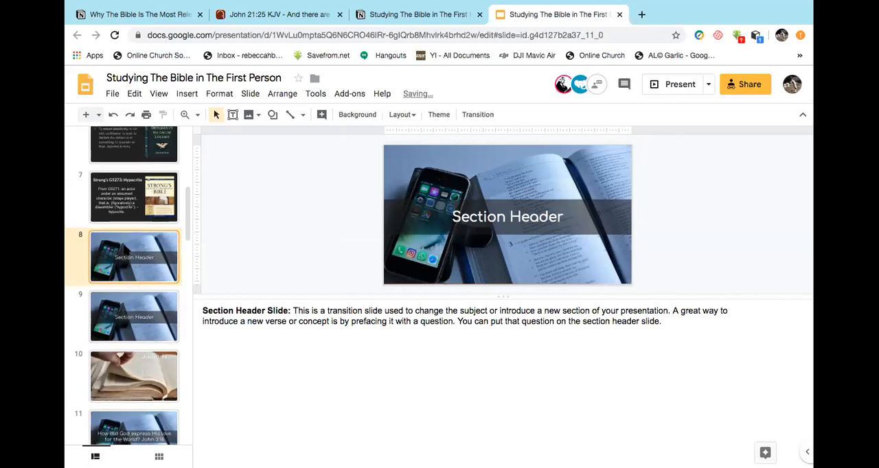
# Move the selected Section Header slide up to position 3, directly after the skipped slide.
pyautogui.scroll(2, 123, 286)
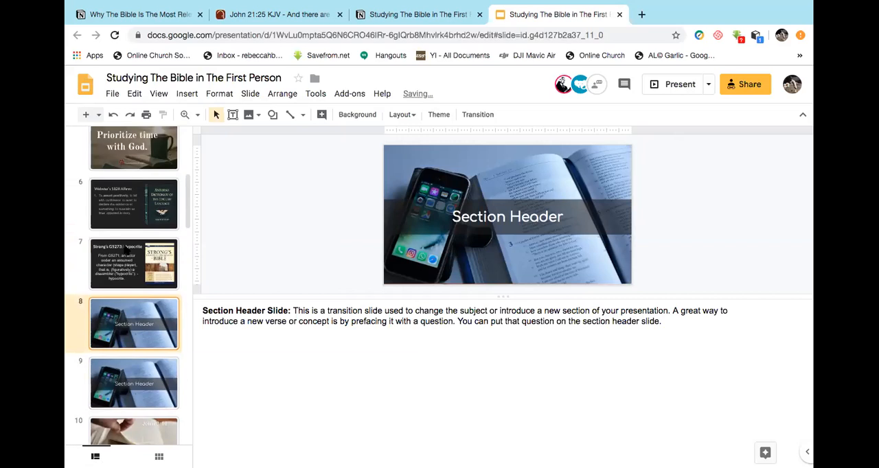
pyautogui.scroll(3, 128, 246)
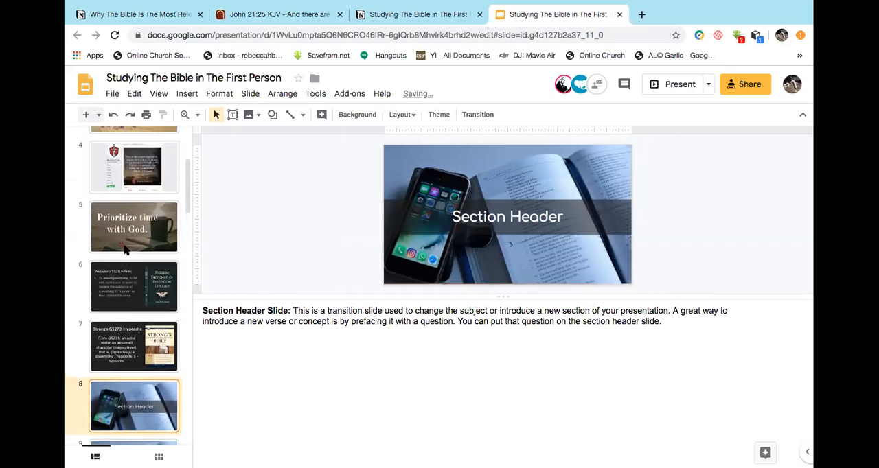
pyautogui.scroll(-1, 123, 247)
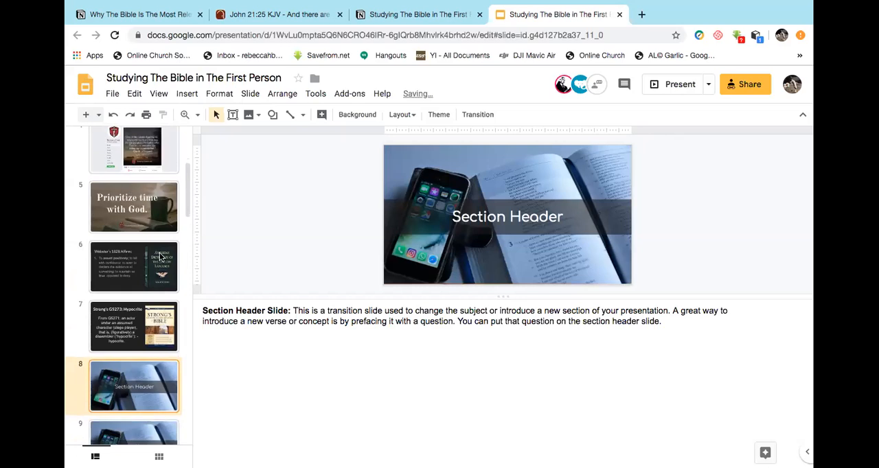
pyautogui.press('super+z')
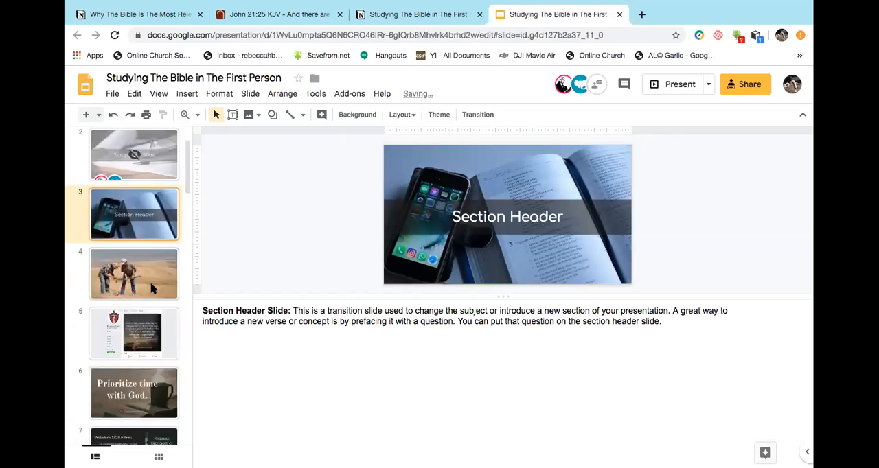
# Replace slide 3's heading with Examine Yourself In the First Person and clear its speaker notes.
pyautogui.scroll(2, 151, 289)
pyautogui.press('super+z')
pyautogui.press('BackSpace')
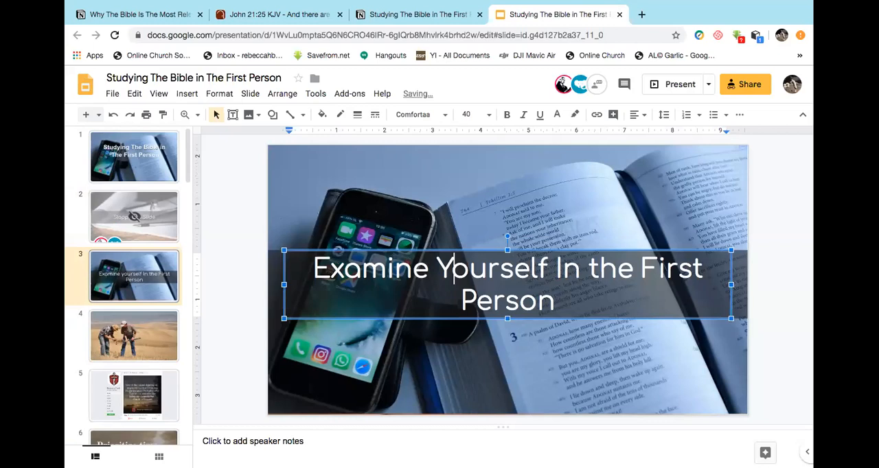
# Break slide 3's heading before First so that First Person sits on its own line.
pyautogui.click(618, 268)
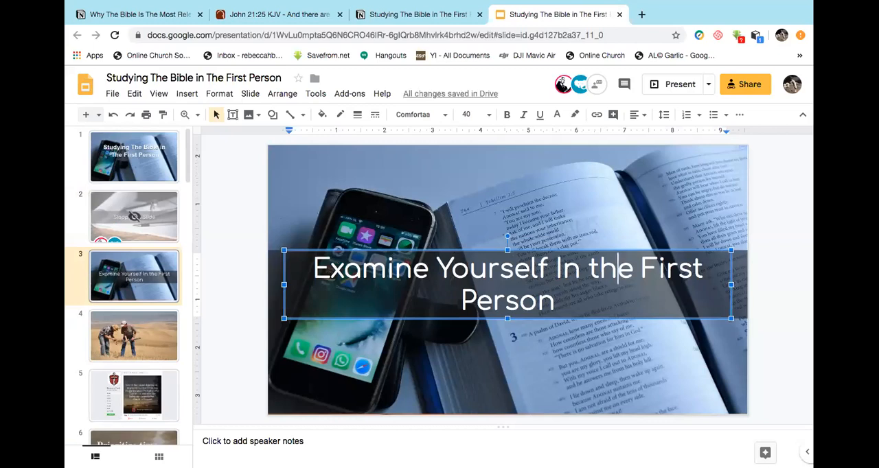
pyautogui.click(556, 268)
pyautogui.press('Return')
pyautogui.press('super+z')
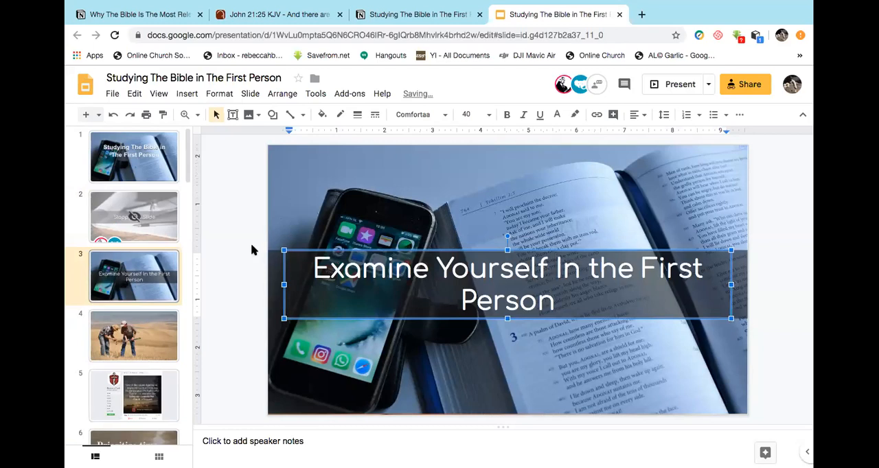
pyautogui.click(208, 207)
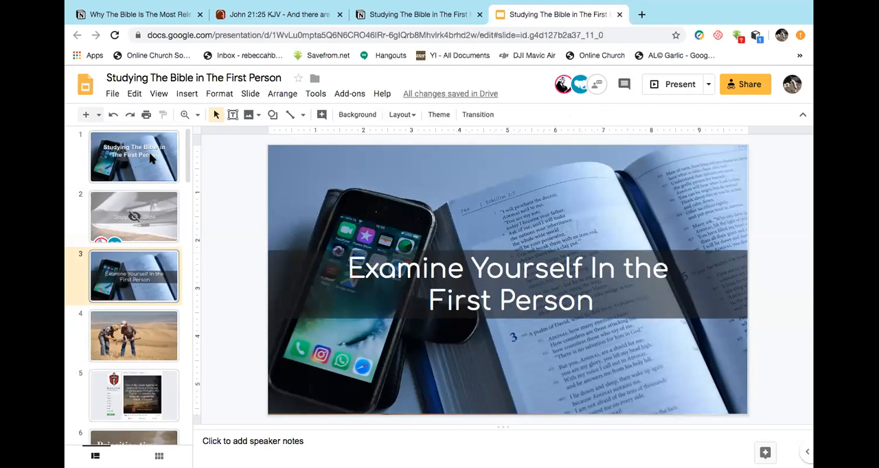
# Lower the Studying The Bible in The First Person title to the middle of the title slide and select the background image.
pyautogui.click(661, 392)
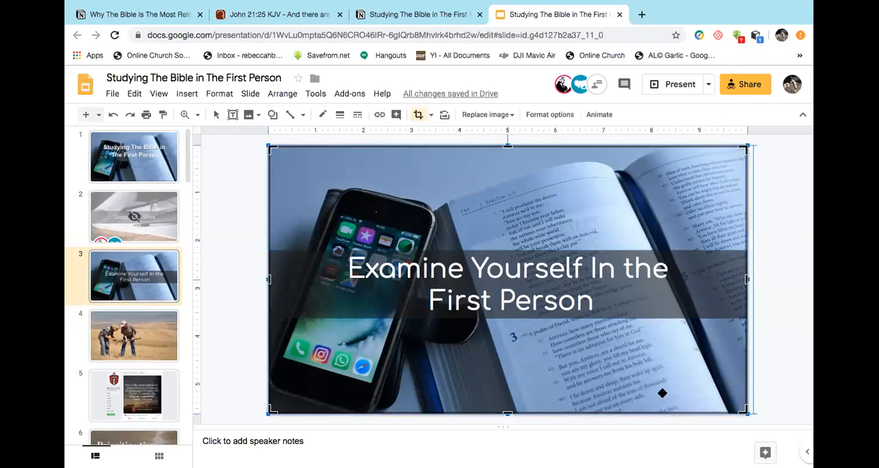
pyautogui.click(257, 342)
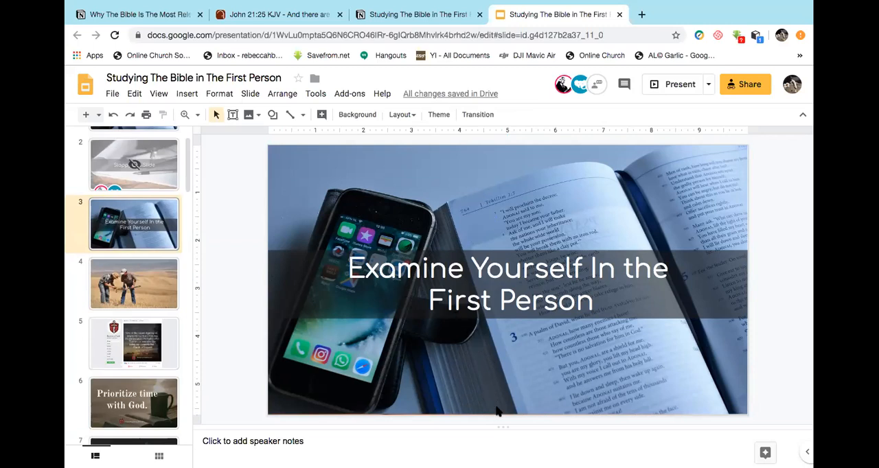
pyautogui.press('super+z')
pyautogui.press('super+z')
pyautogui.press('super+z')
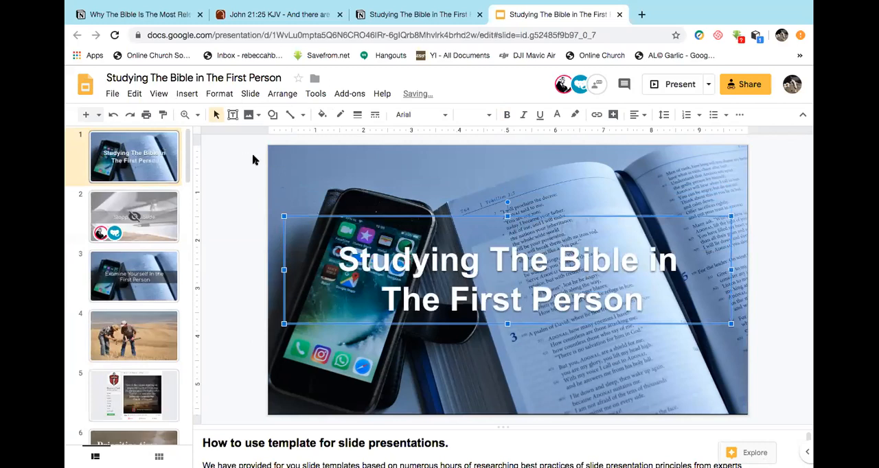
pyautogui.press('super+z')
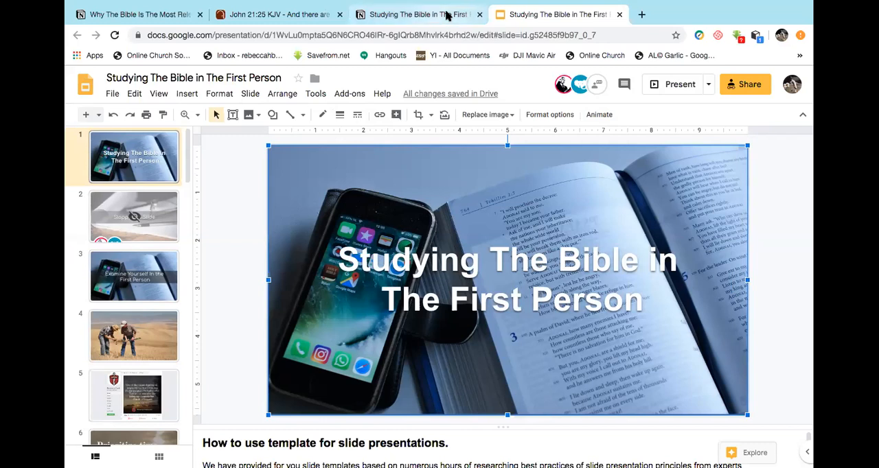
# Replace the title slide's phone-and-Bible background image with the photo of an open Bible on a dark green background.
pyautogui.click(640, 16)
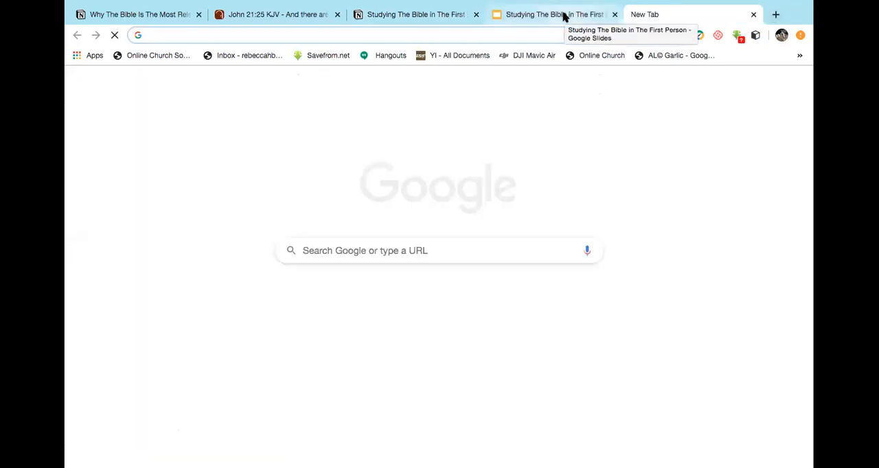
pyautogui.click(564, 16)
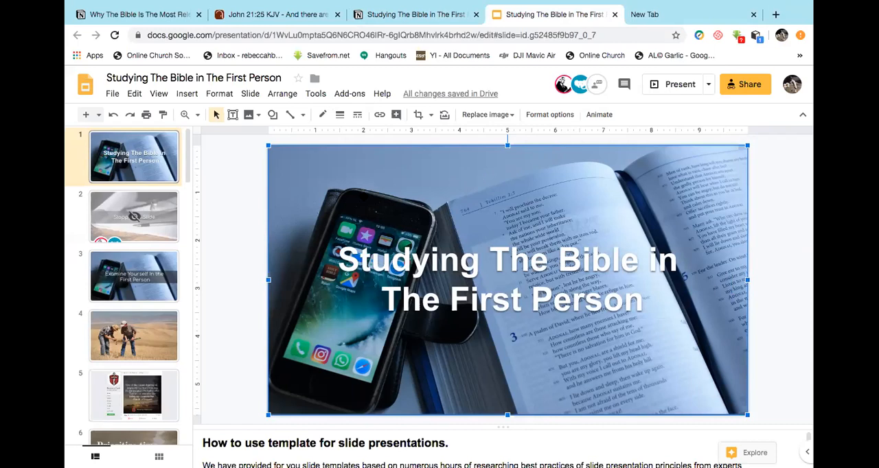
pyautogui.click(244, 207)
pyautogui.rightClick(554, 404)
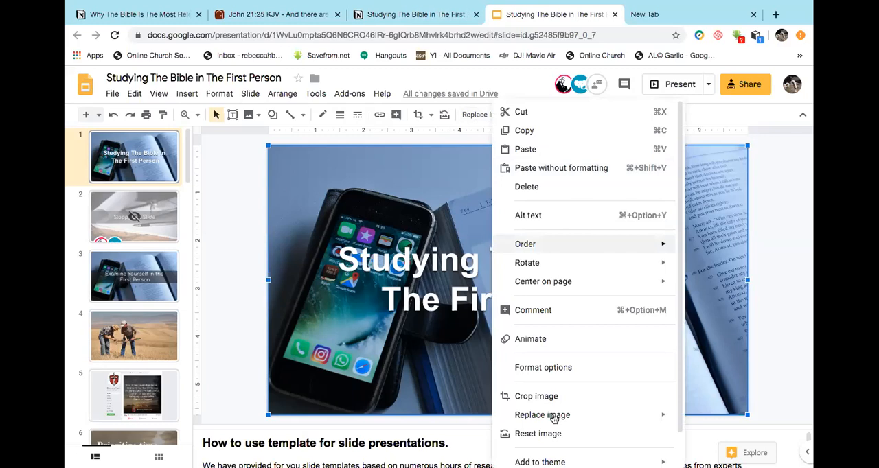
pyautogui.moveTo(554, 418)
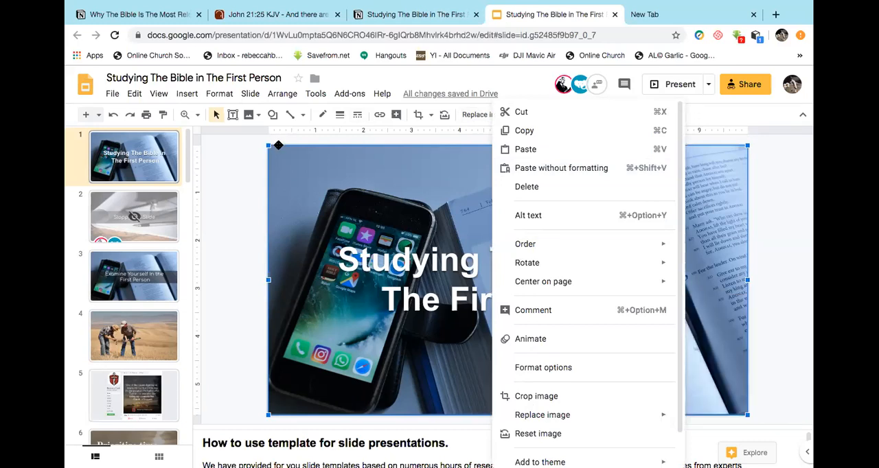
pyautogui.click(311, 156)
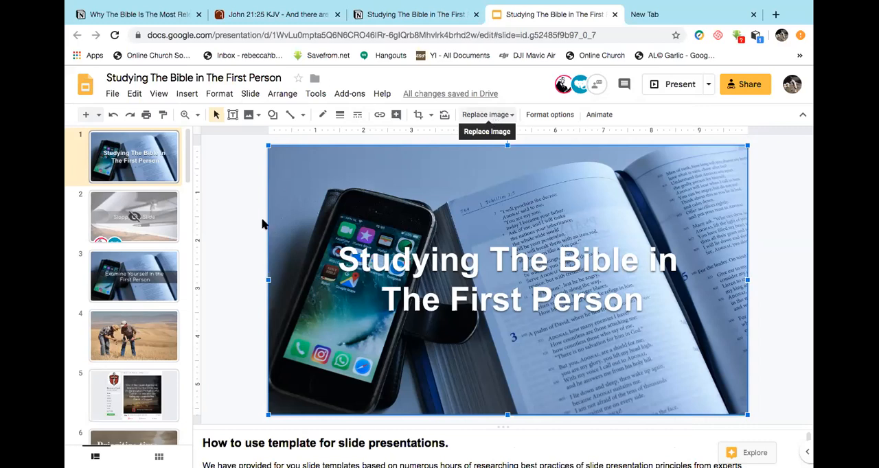
pyautogui.press('super+z')
pyautogui.press('super+z')
pyautogui.press('super+z')
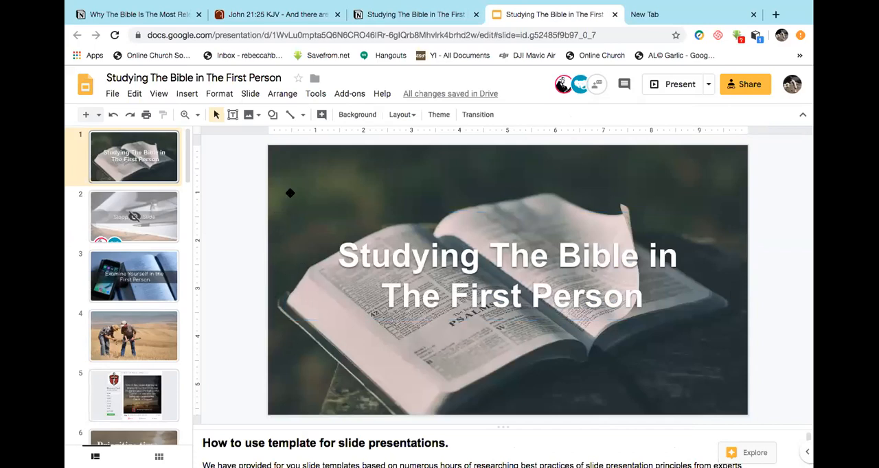
pyautogui.click(289, 197)
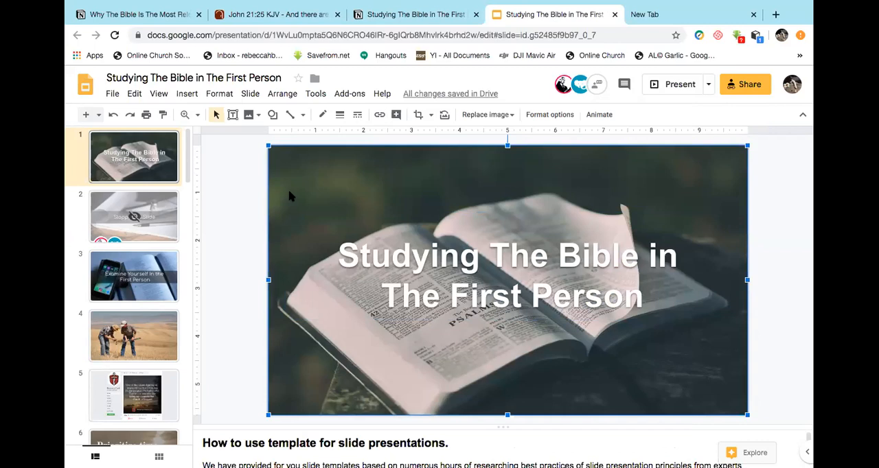